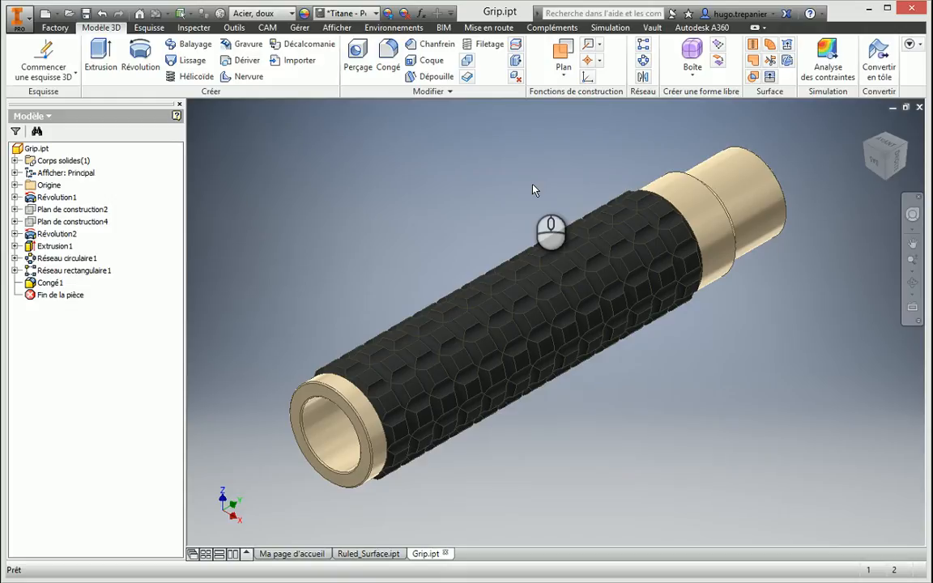
Display the Simplifier command group for the grip part.
key("F4")
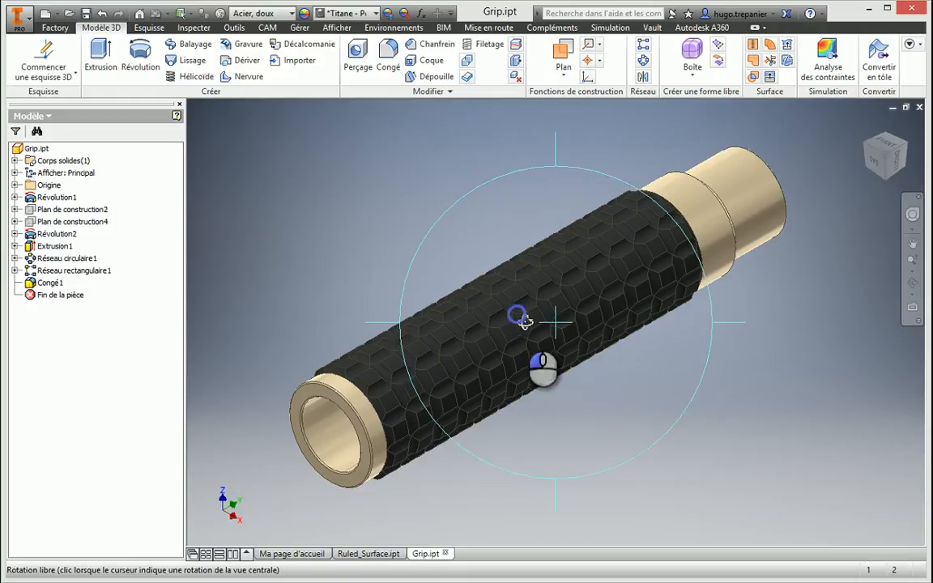
left_click_drag(520, 317, 620, 329)
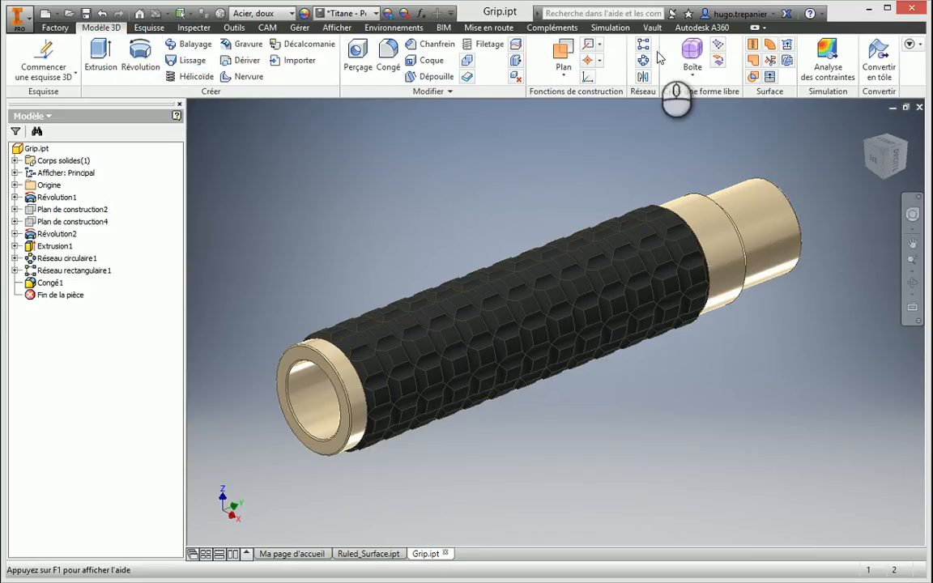
right_click(292, 77)
mouse_move(357, 100)
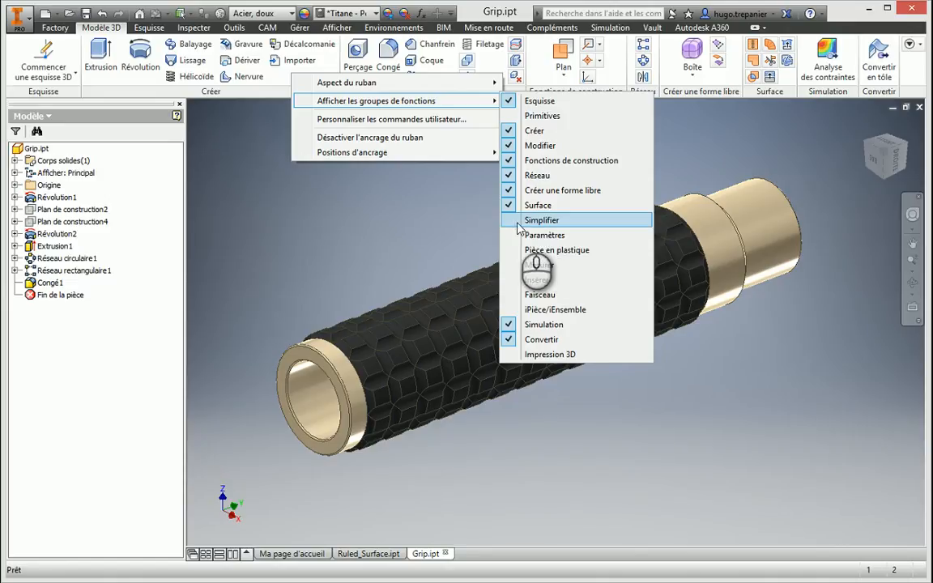
left_click(541, 220)
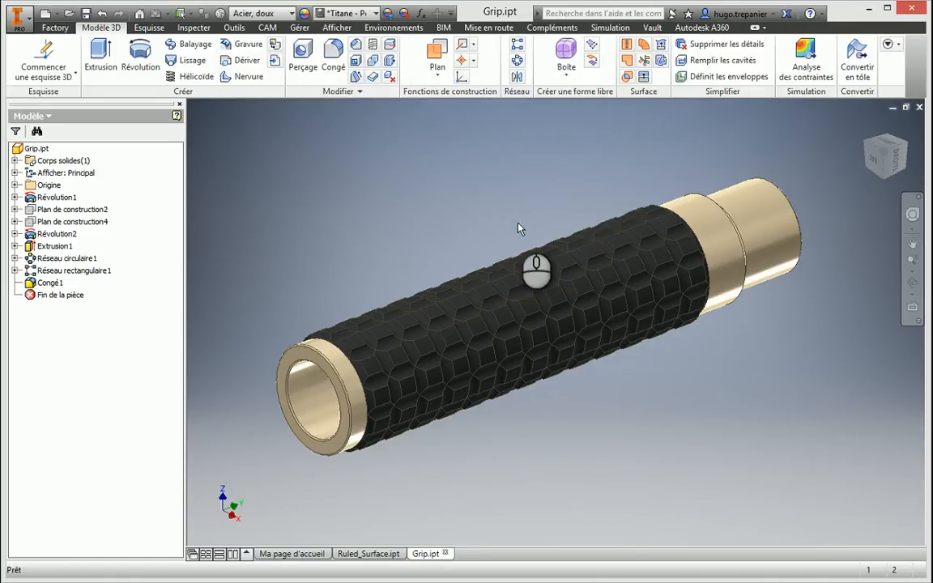
Remove the detail faces at both ends of the grip using automatic selection in Supprimer les détails.
left_click(710, 52)
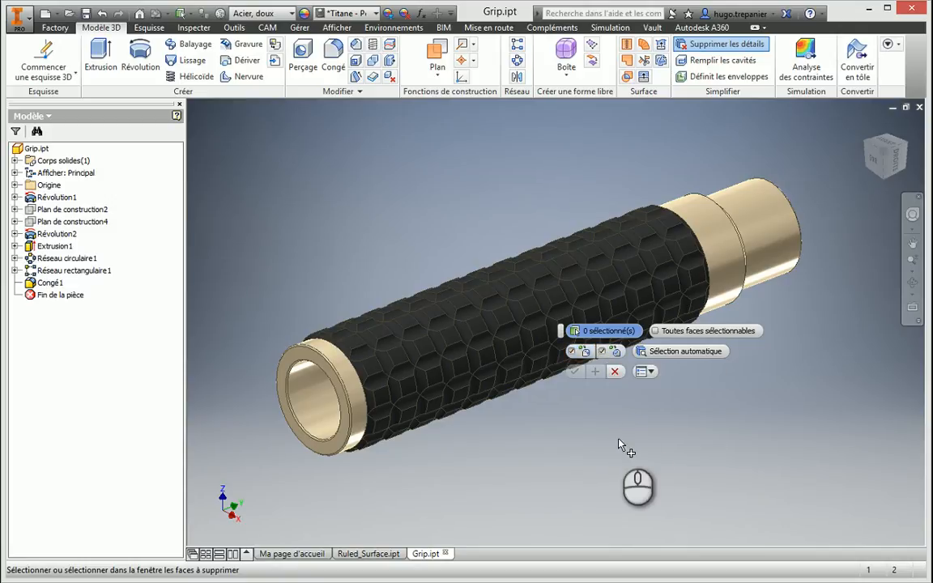
left_click(670, 354)
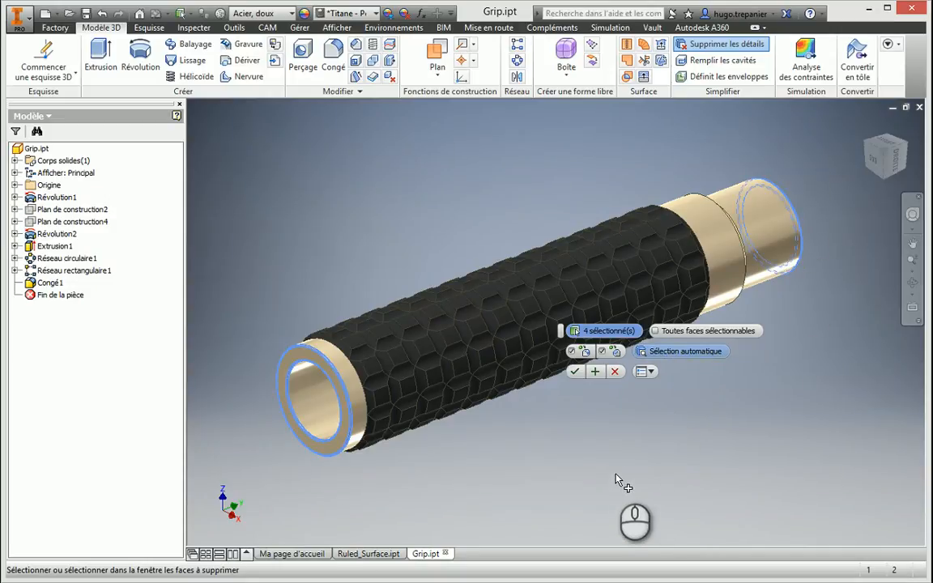
left_click(575, 373)
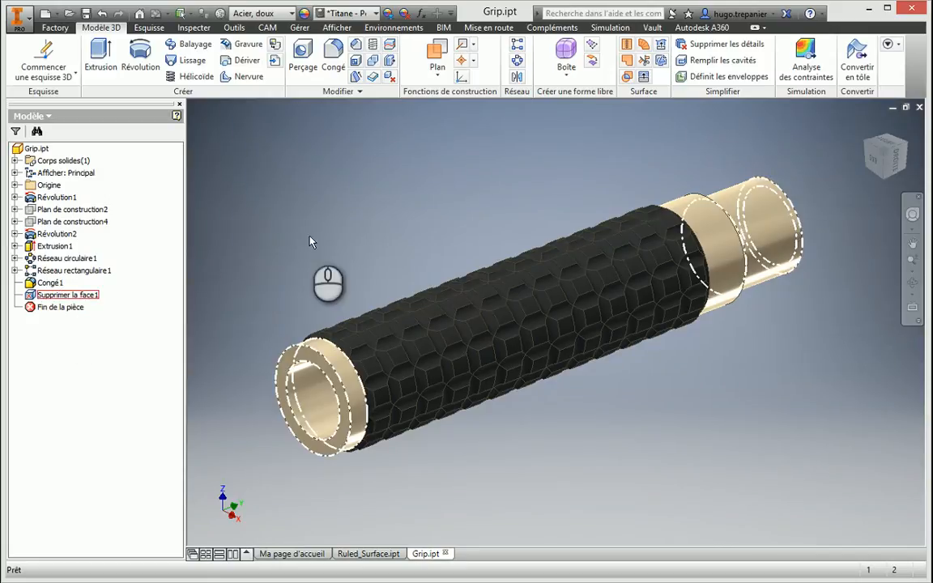
left_click(340, 290)
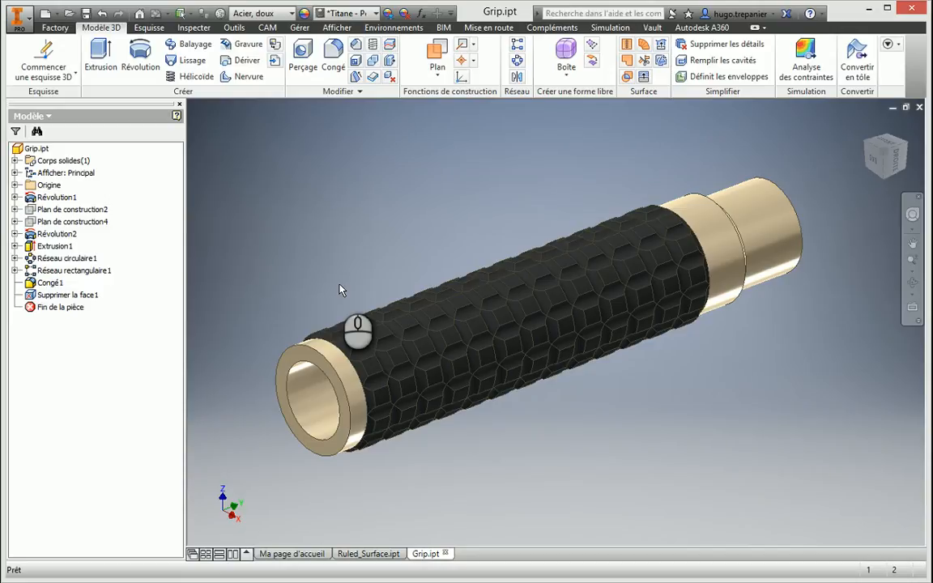
Fill the grip's central bore with Remplir les cavités, using automatic selection of the closed boundary loops.
left_click(701, 65)
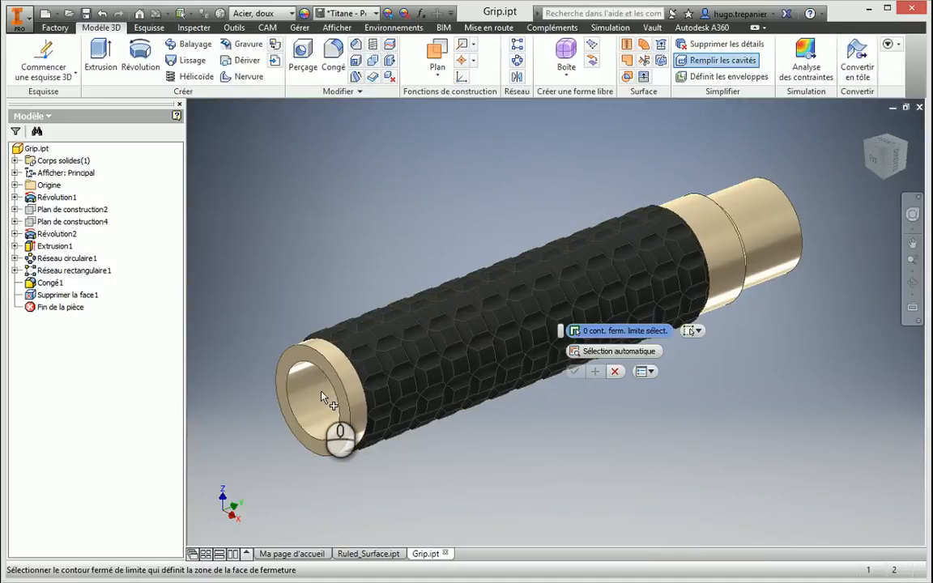
left_click(603, 353)
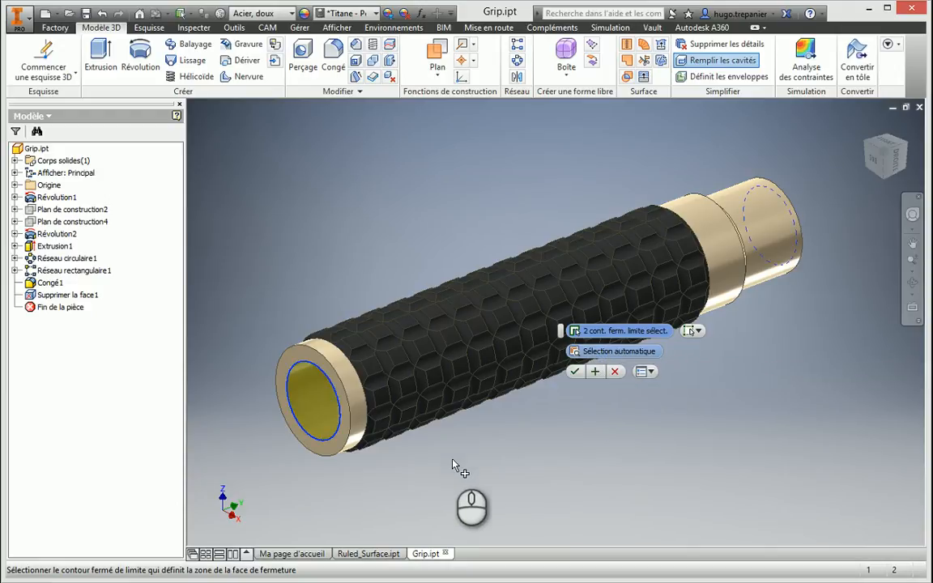
key("F4")
left_click_drag(542, 449, 593, 515)
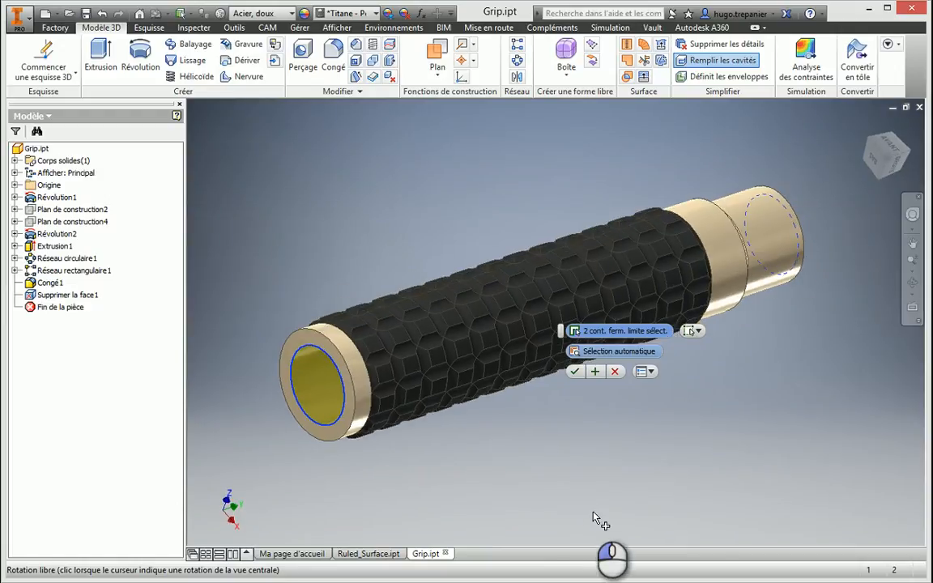
left_click(574, 371)
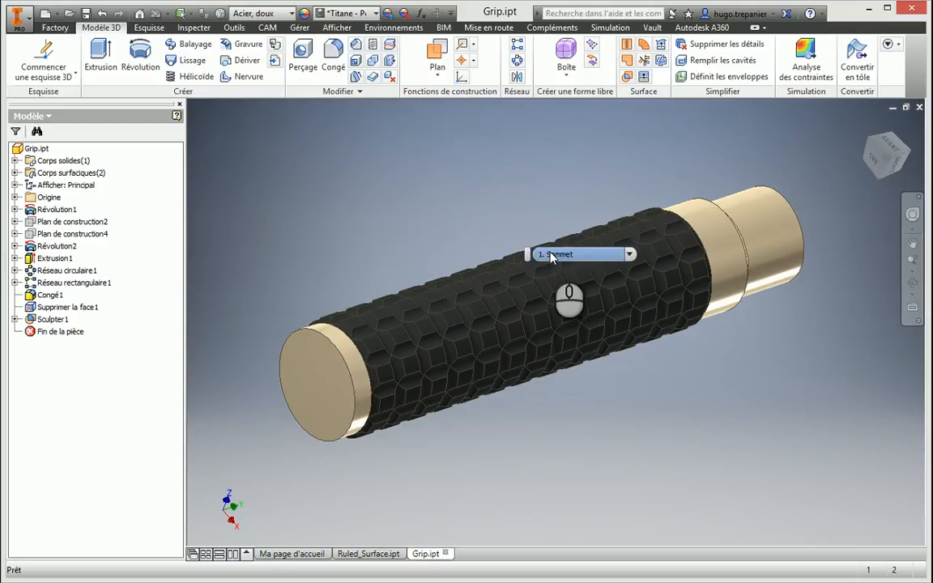
Start an envelope of type Cylindre de délimitation around a raised outer face near the capped end of the textured sleeve.
left_click(706, 79)
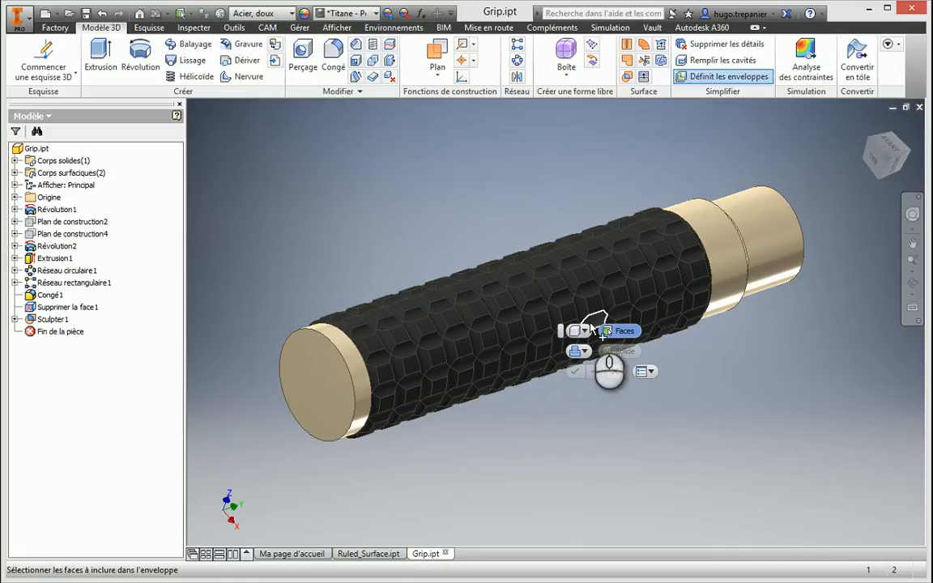
left_click(584, 331)
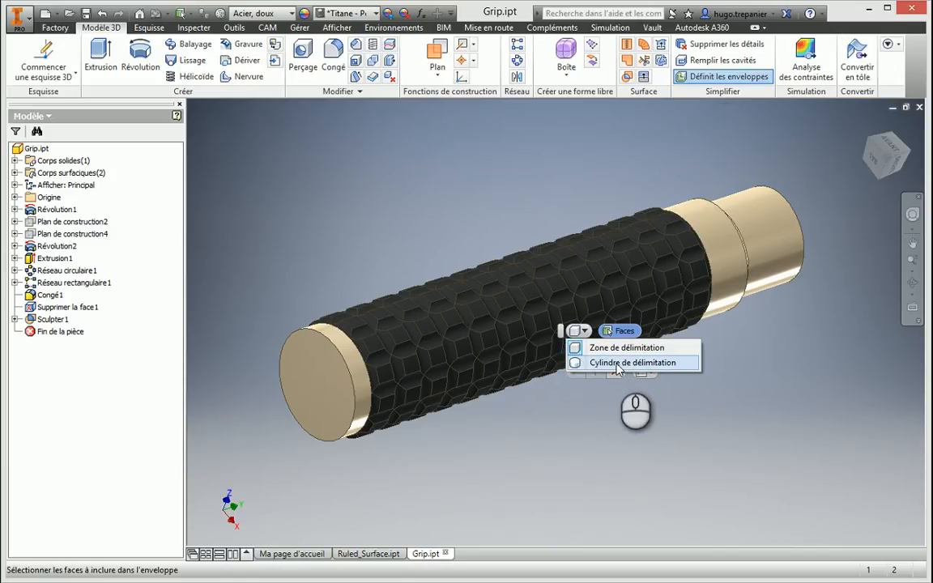
left_click(614, 364)
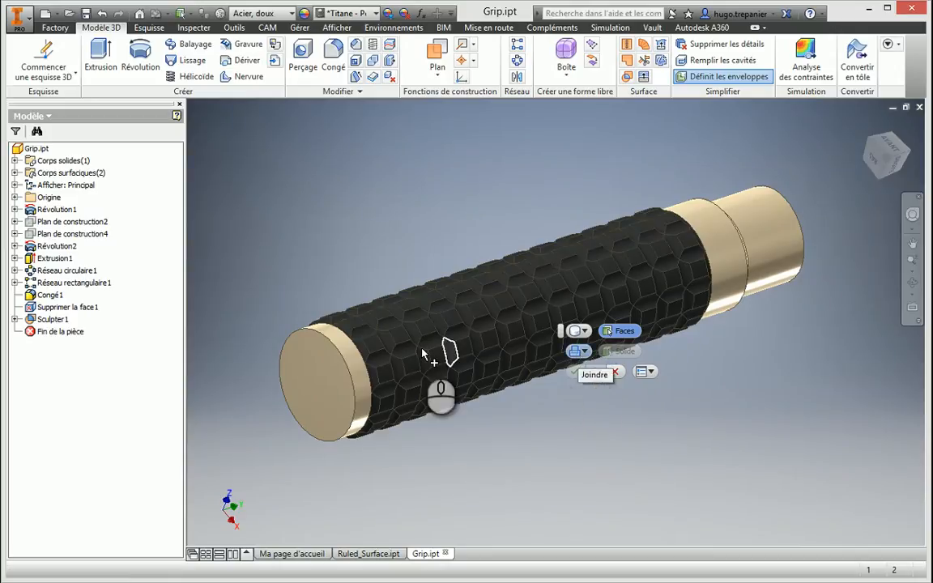
left_click(354, 326)
Examine how the bounding cylinder fits around the grip's end, in close-up and end view, and review the envelope's options.
scroll(332, 331, "up", 4)
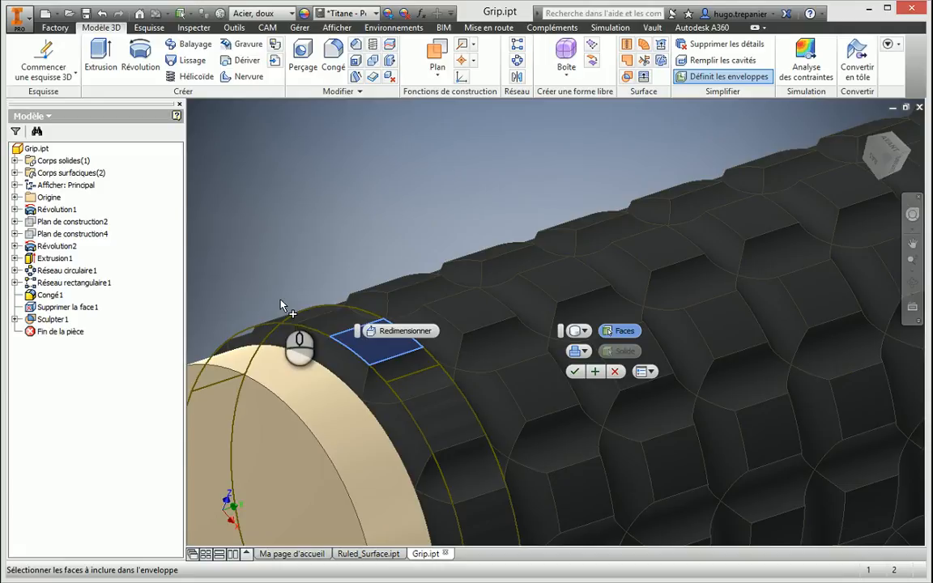
scroll(429, 425, "down", 5)
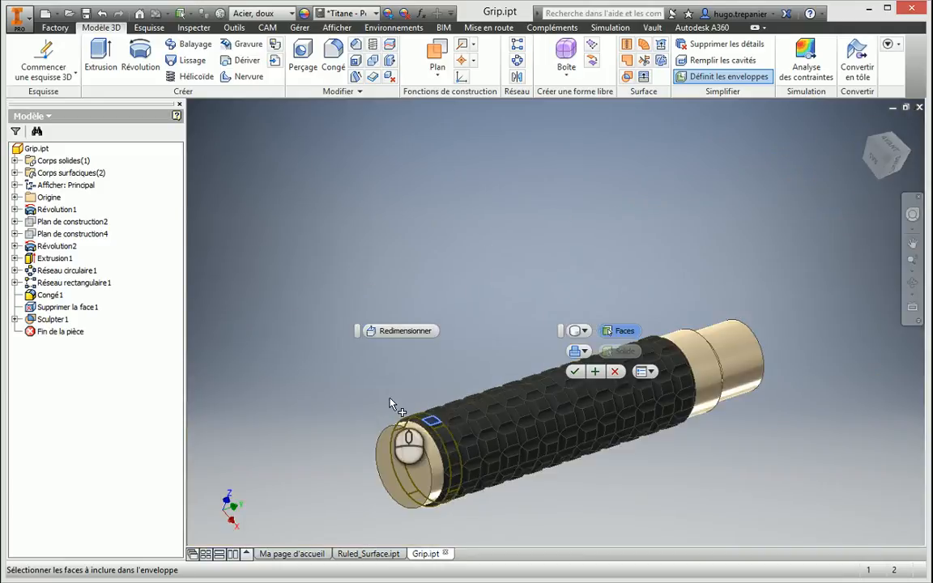
scroll(390, 403, "up", 5)
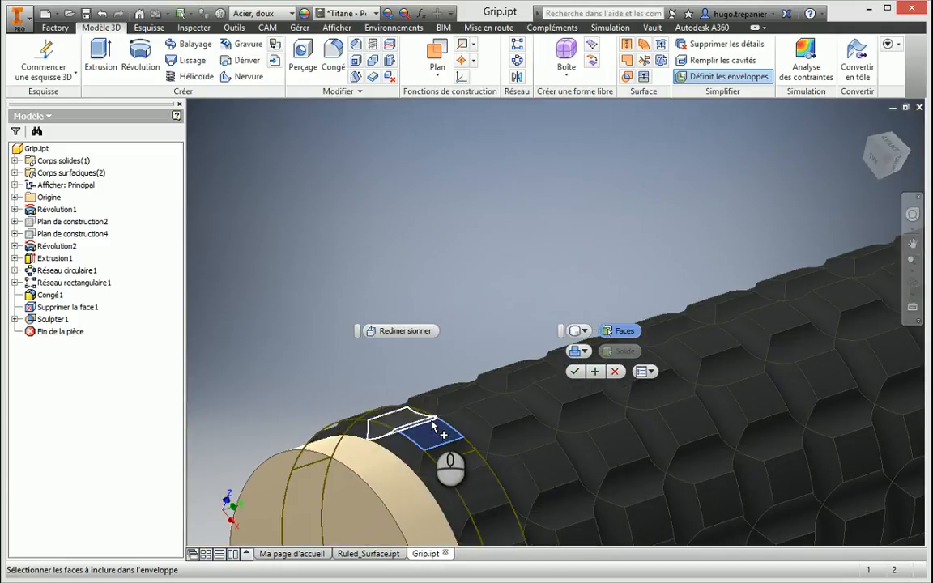
left_click(876, 166)
scroll(518, 287, "up", 5)
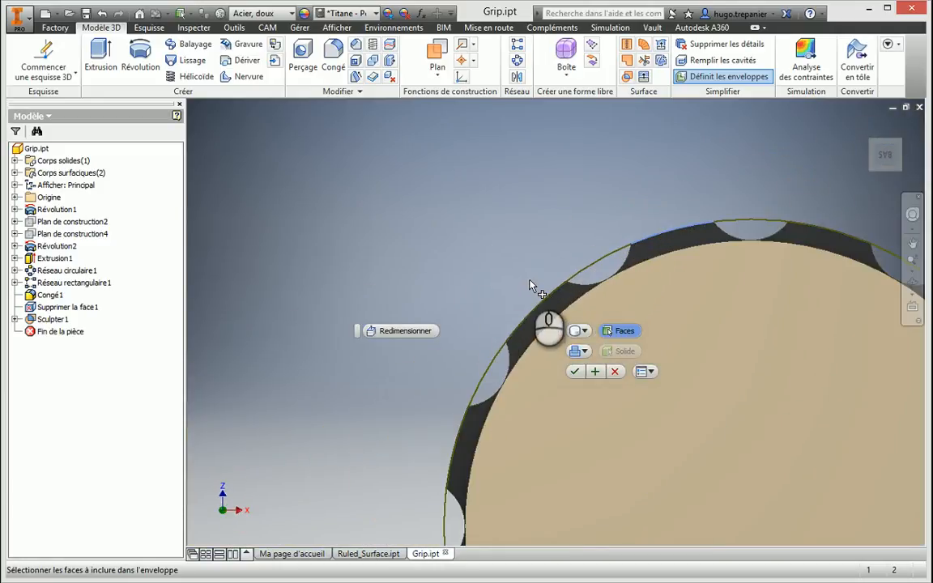
scroll(530, 287, "up", 3)
scroll(531, 285, "down", 8)
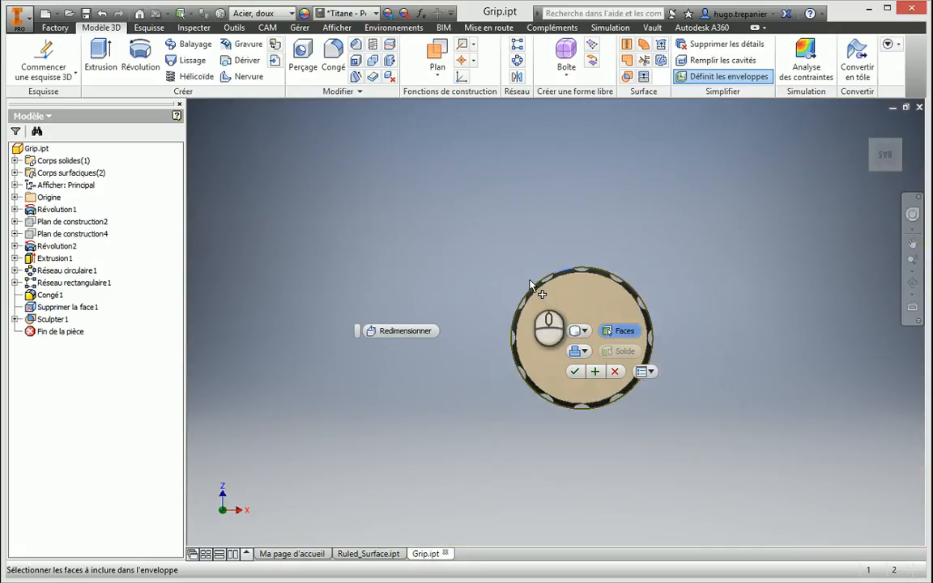
middle_click_drag(531, 285, 431, 381, "shift")
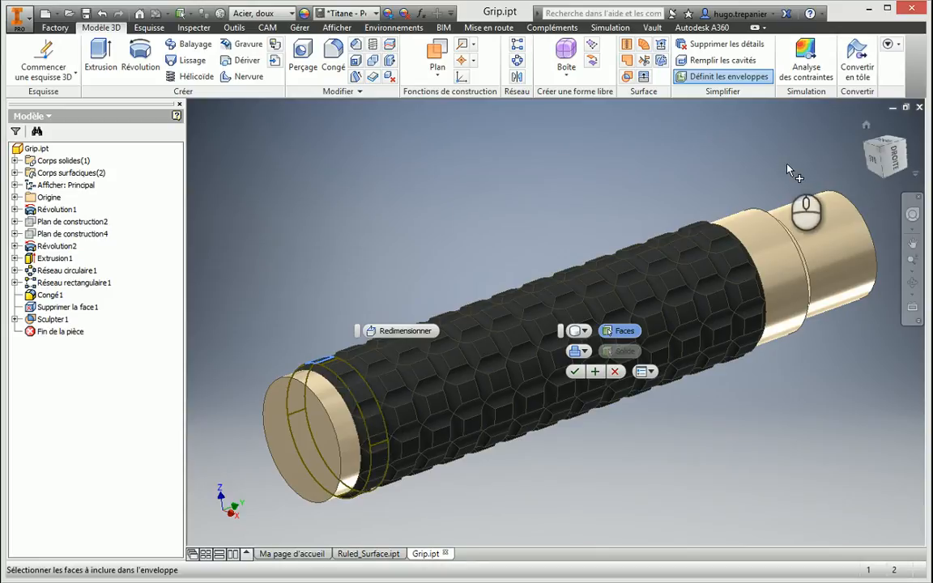
left_click(585, 352)
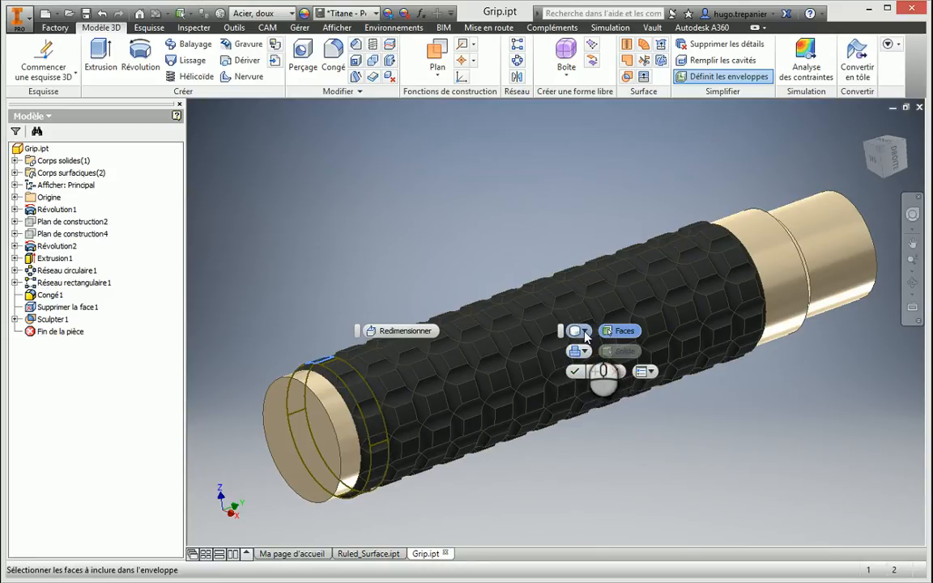
left_click(584, 331)
left_click(585, 334)
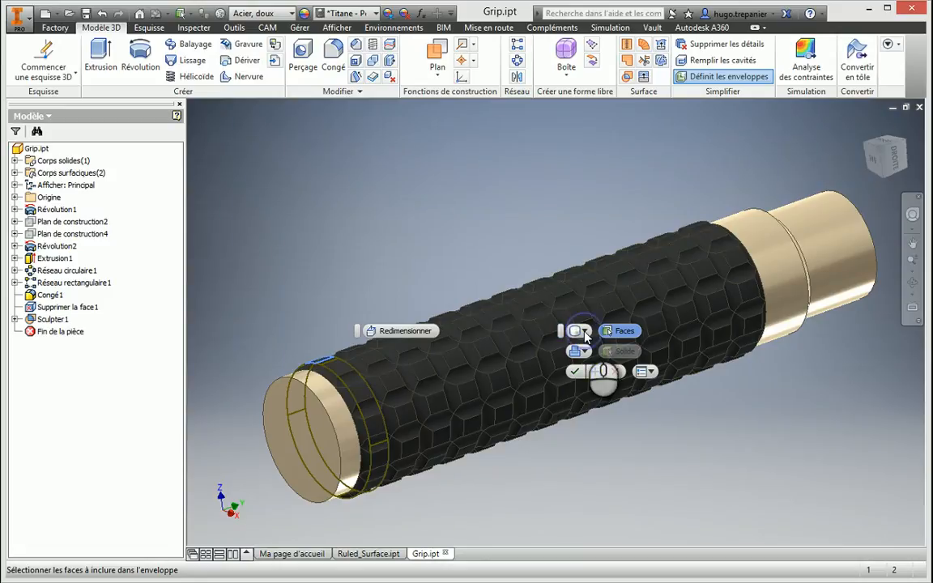
Resize the envelope cylinder along the grip to the far end of the textured sleeve, about 30 mm long.
left_click(370, 335)
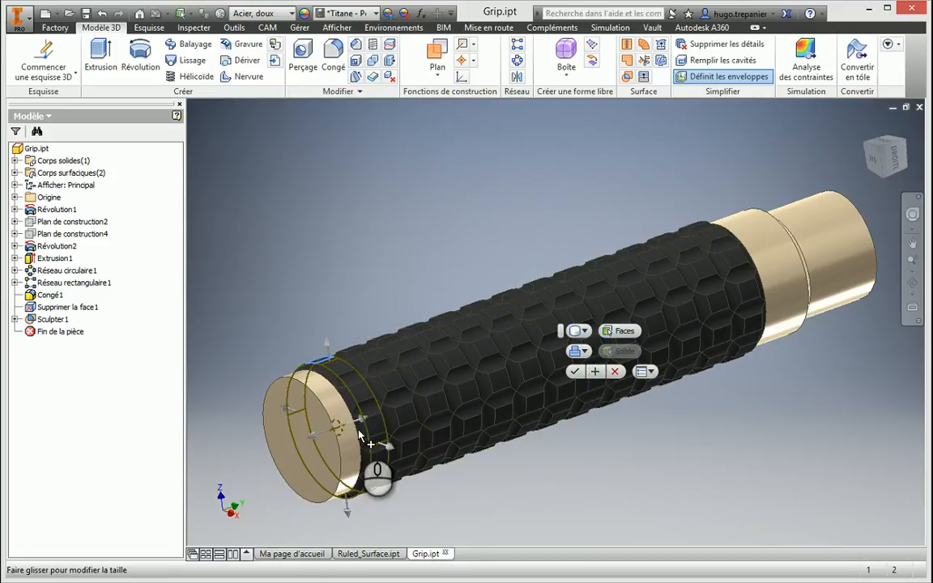
left_click_drag(362, 421, 860, 177)
left_click(896, 165)
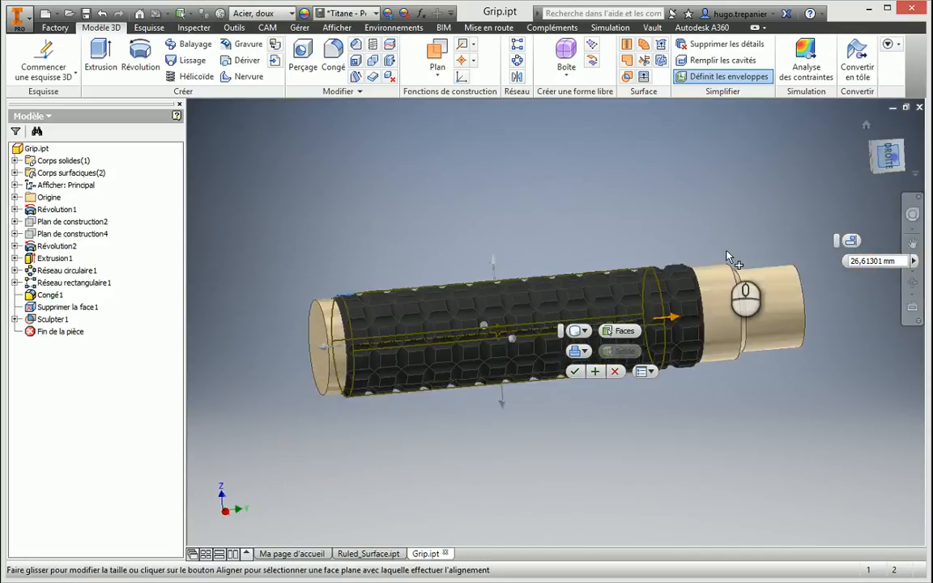
scroll(584, 133, "up", 3)
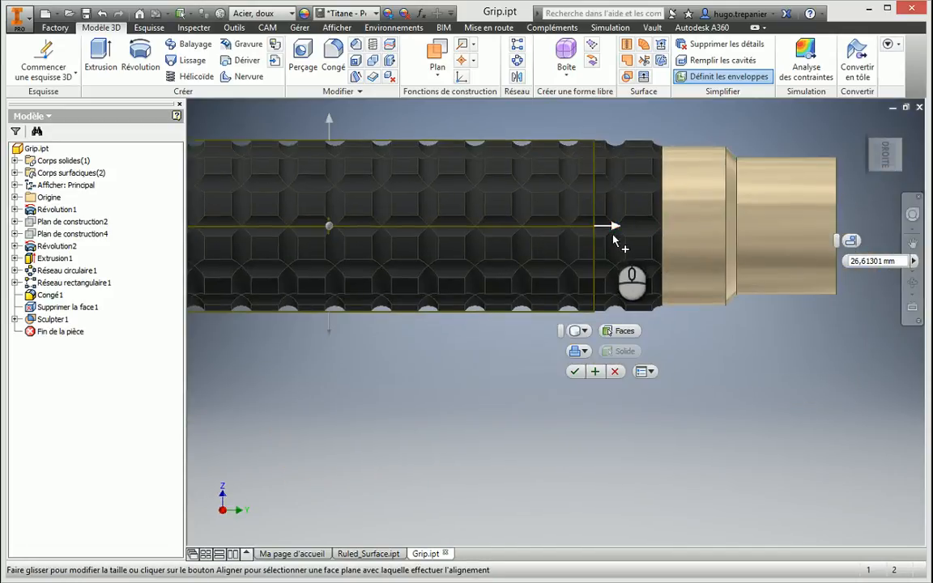
left_click_drag(614, 227, 682, 230)
scroll(391, 364, "down", 5)
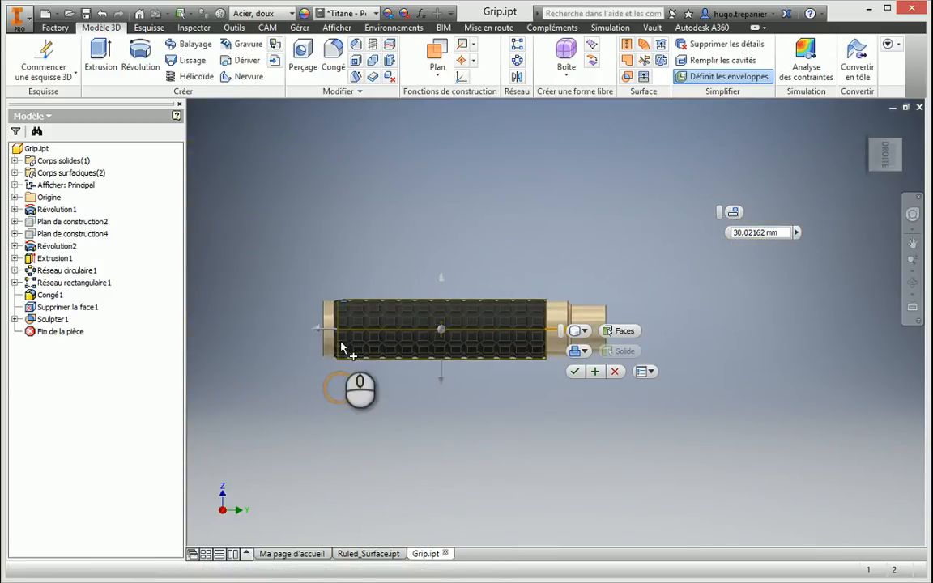
Adjust the envelope cylinder's near end to the textured sleeve's edge, making the cylinder about 30.4 mm long.
scroll(323, 334, "up", 6)
left_click_drag(393, 318, 371, 320)
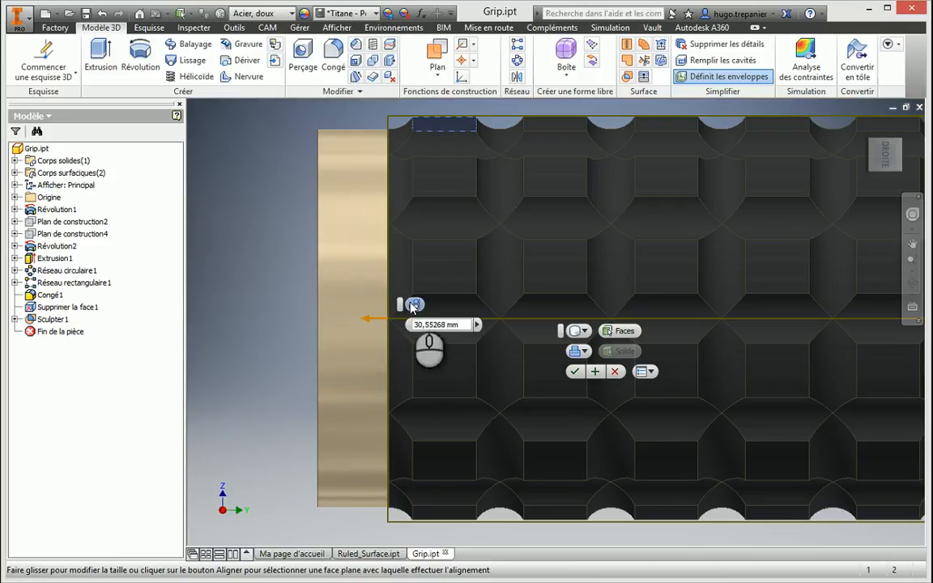
left_click(412, 305)
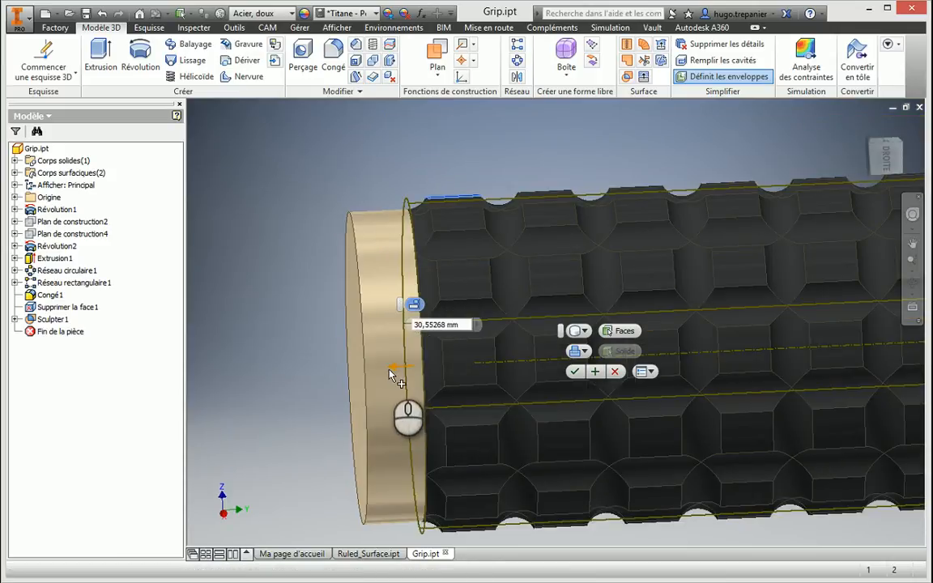
left_click(391, 366)
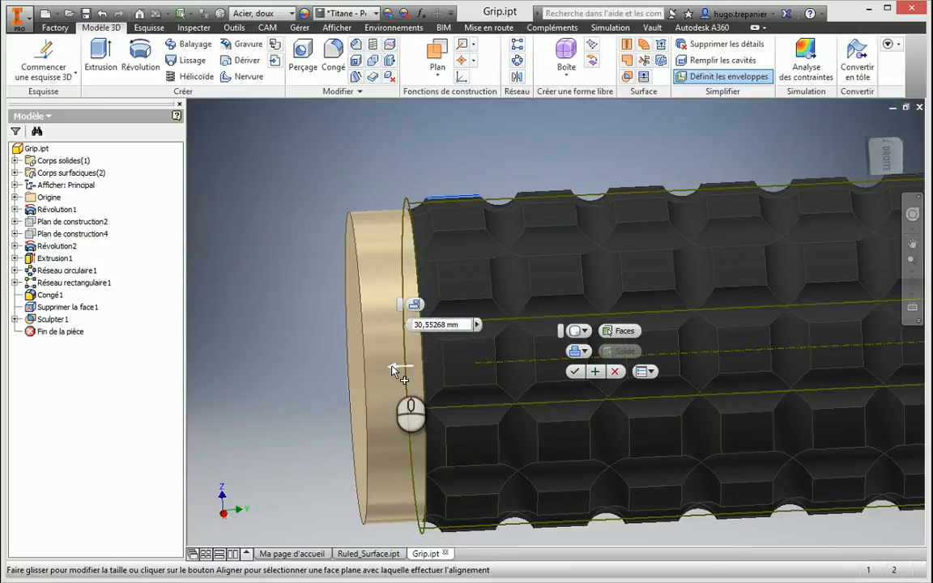
left_click_drag(426, 368, 399, 369)
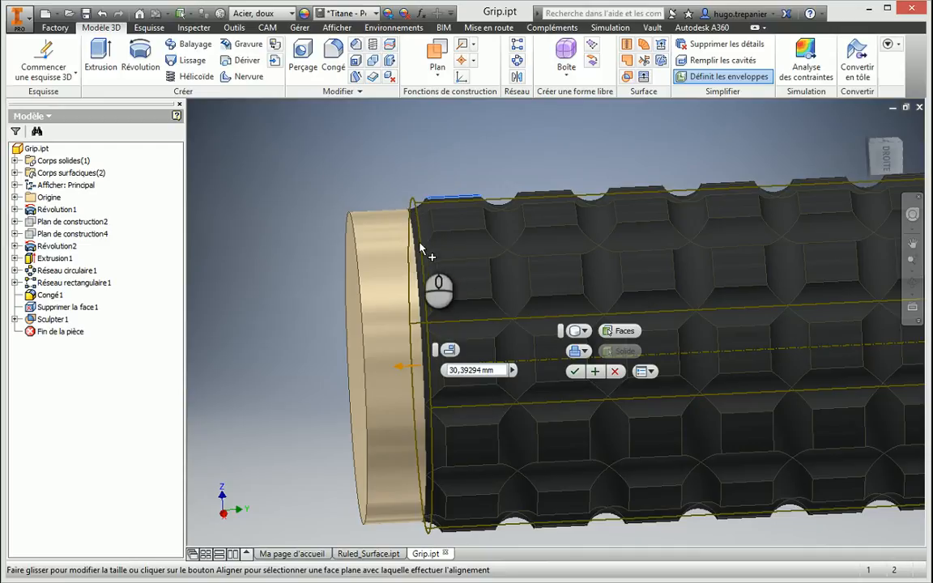
Align the envelope cylinder's near end with the flat end face of the grip.
left_click(450, 351)
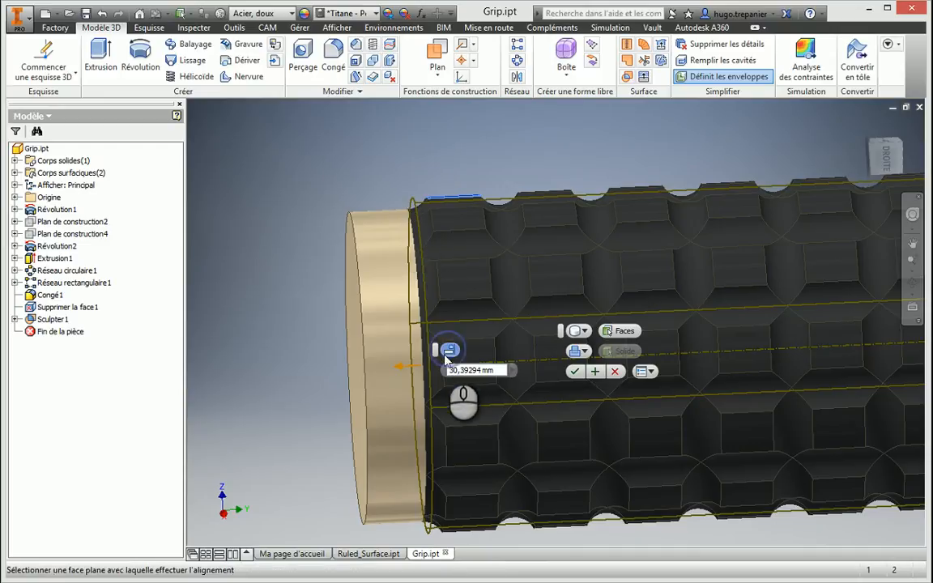
left_click(351, 301)
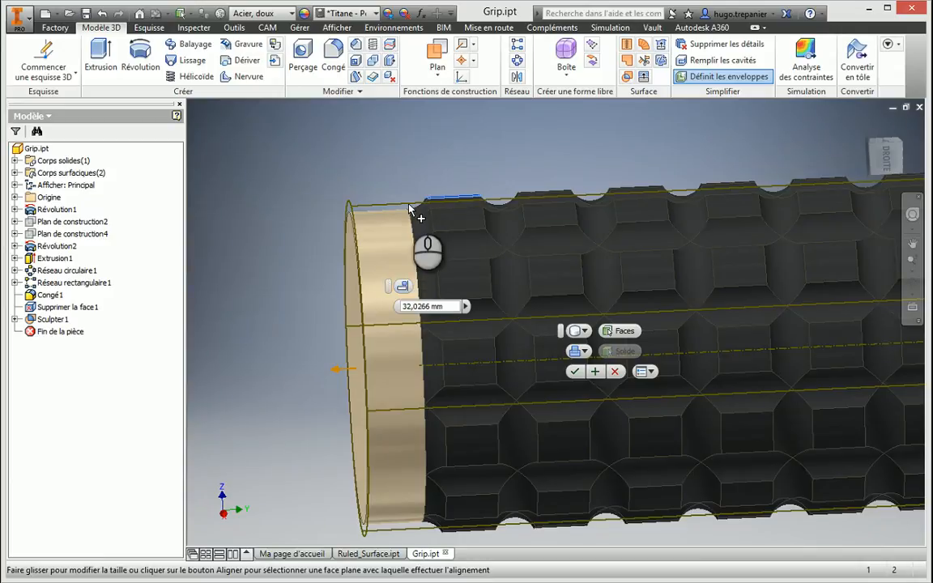
left_click(337, 367)
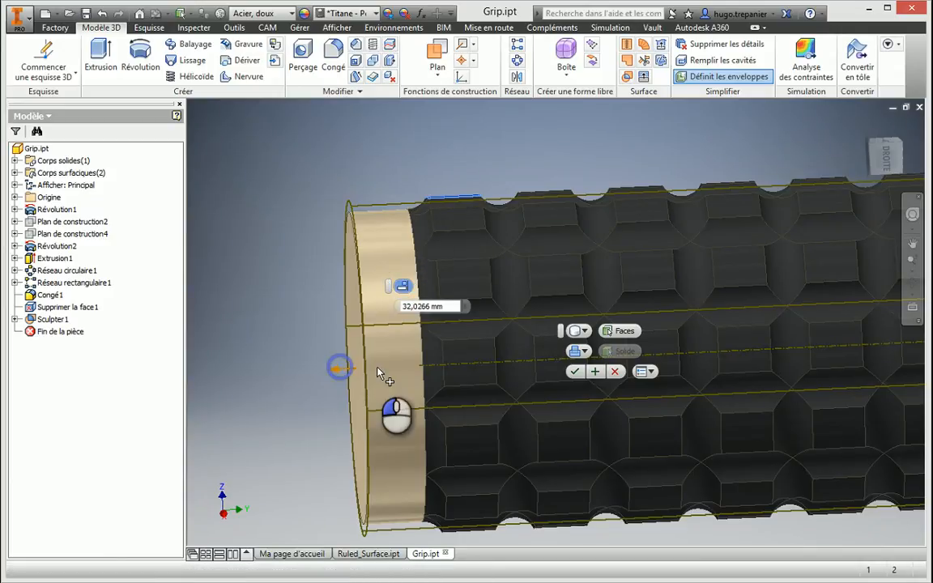
left_click(884, 159)
scroll(396, 303, "down", 5)
middle_click_drag(285, 347, 403, 334)
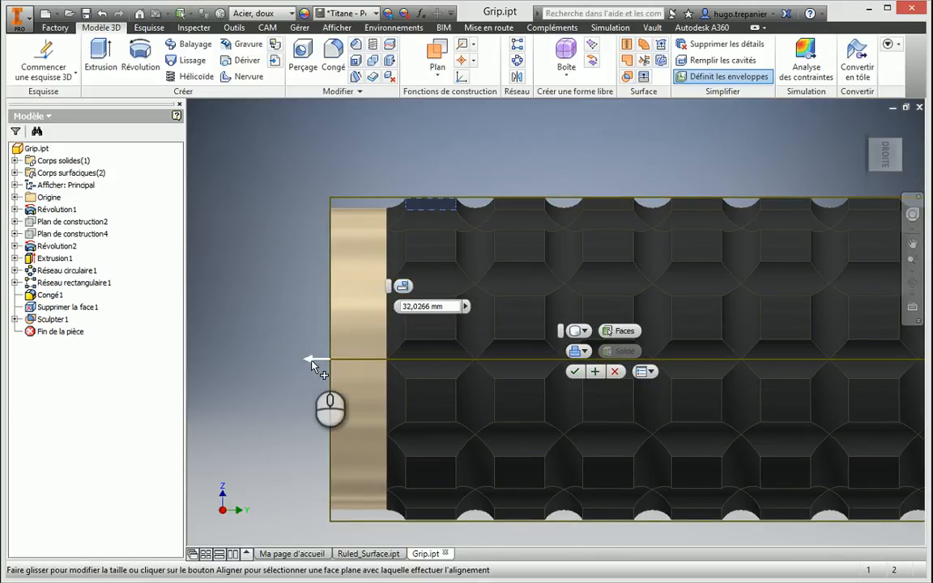
Shorten the envelope cylinder's near end back to the textured sleeve's edge, about 30.5 mm long, and create the envelope.
left_click_drag(308, 359, 371, 361)
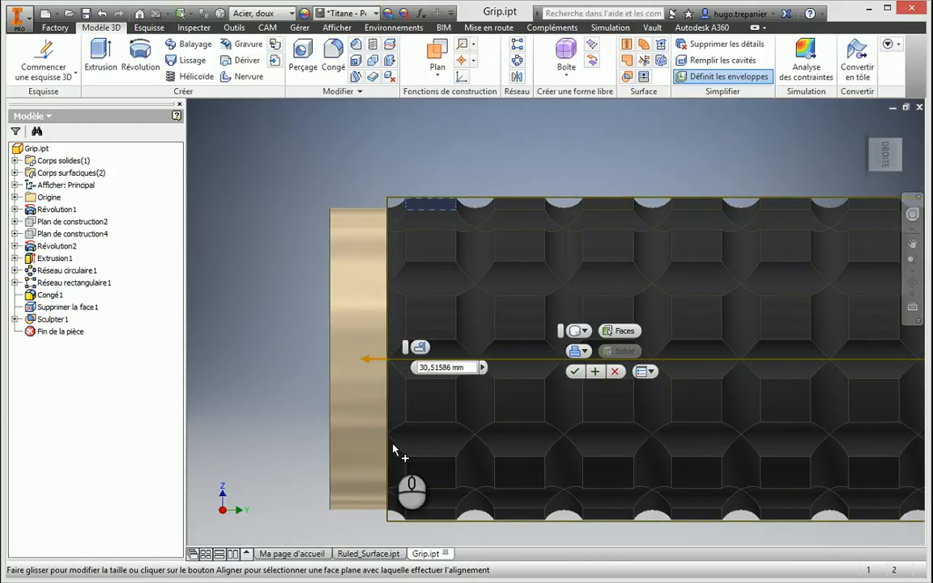
left_click(573, 371)
scroll(381, 258, "down", 5)
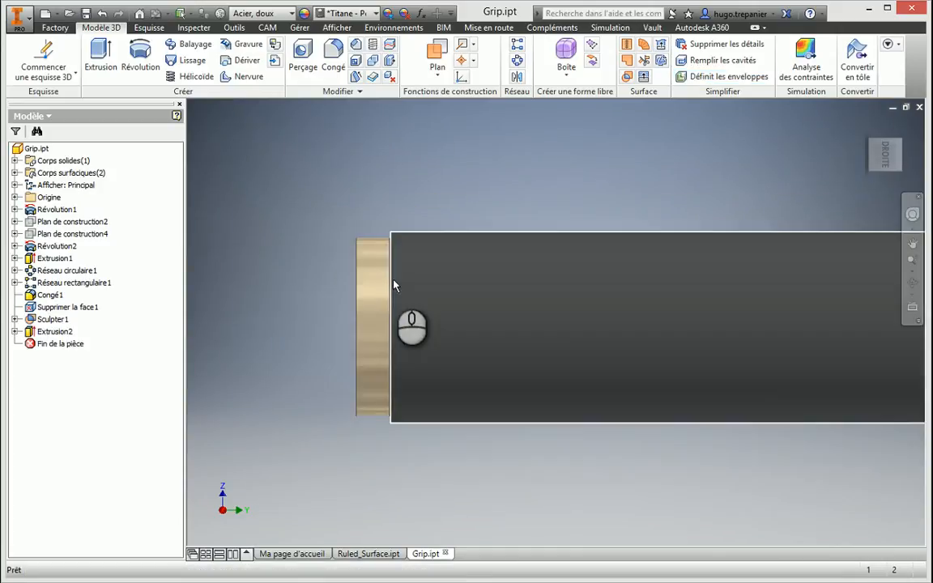
left_click(866, 125)
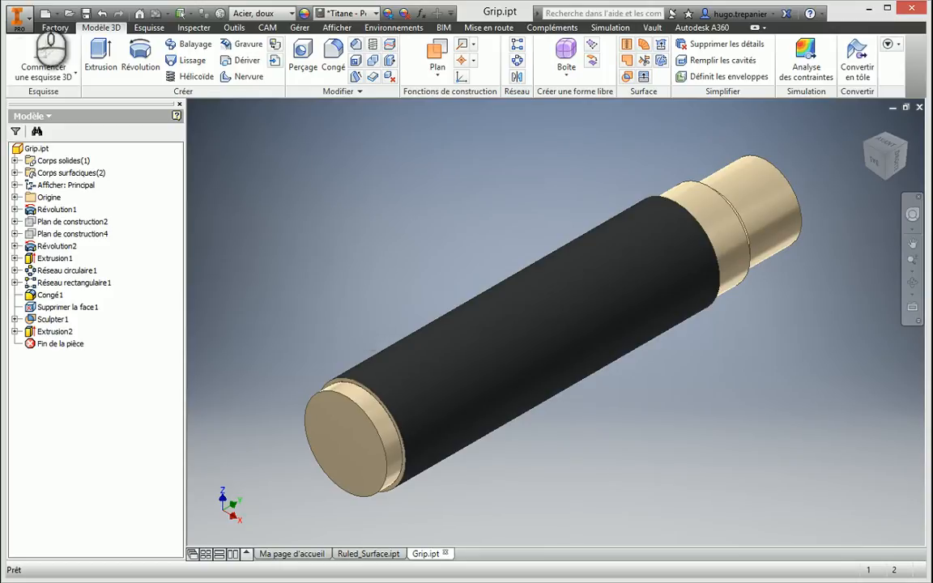
Set up a CAD-format export of the simplified grip as the STEP file Grip.stp.
left_click(31, 25)
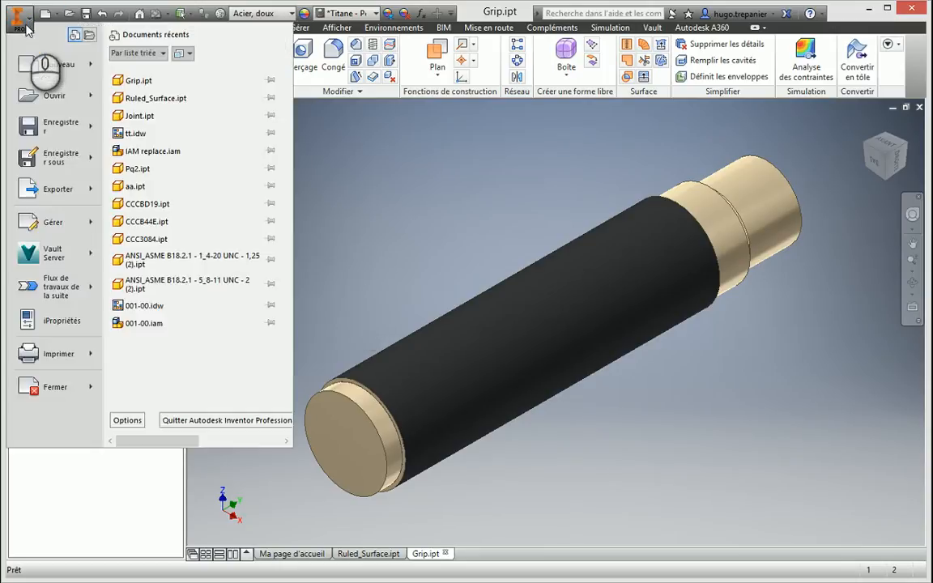
mouse_move(83, 187)
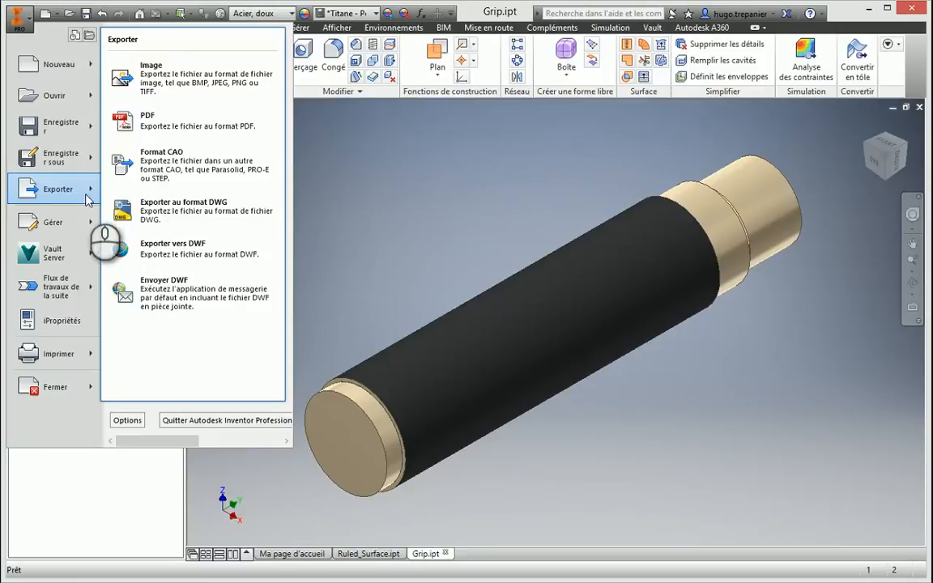
left_click(174, 162)
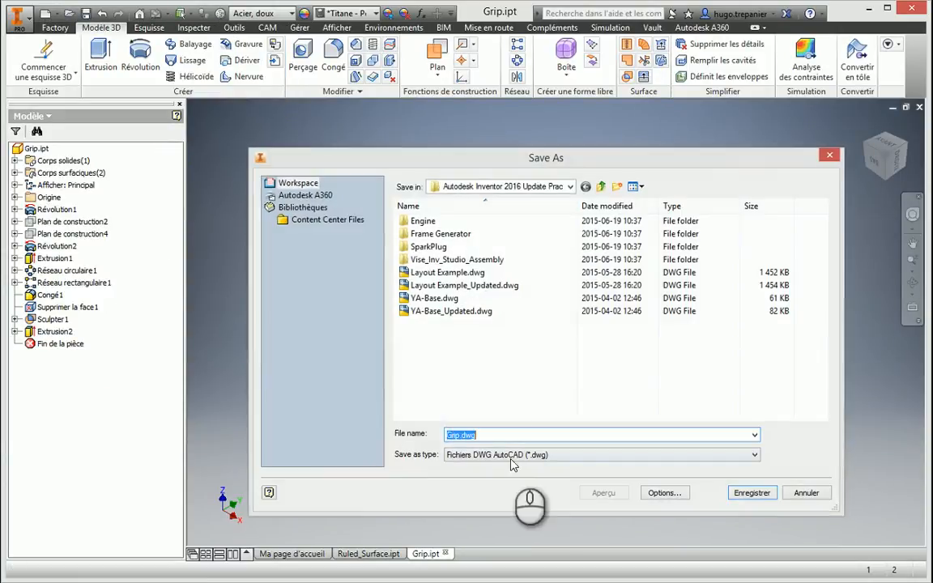
left_click(526, 454)
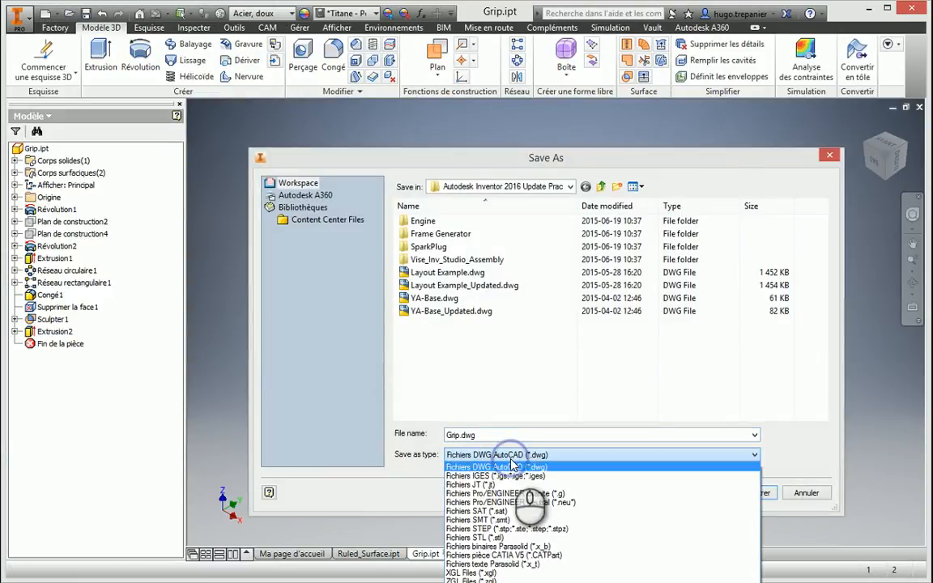
left_click(479, 529)
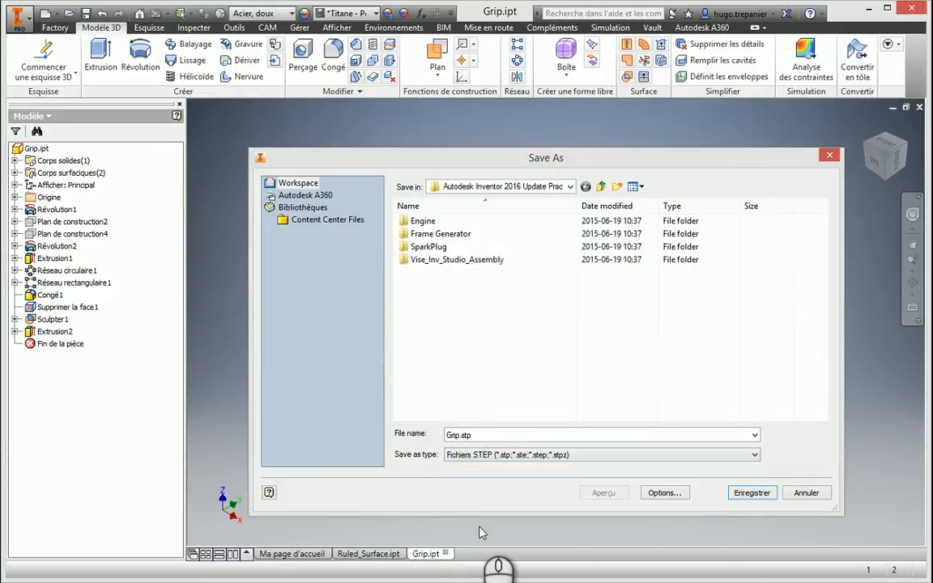